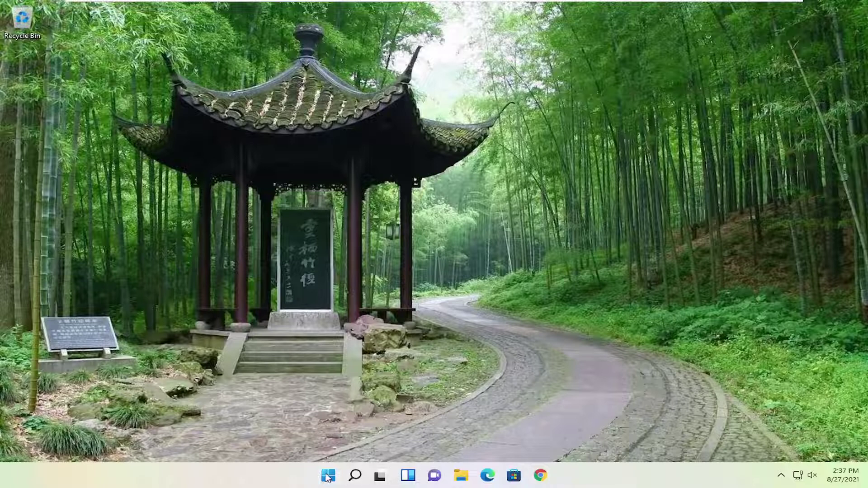
Change Taskbar alignment from Center to Left under Taskbar behaviors in Taskbar settings
right_click(295, 478)
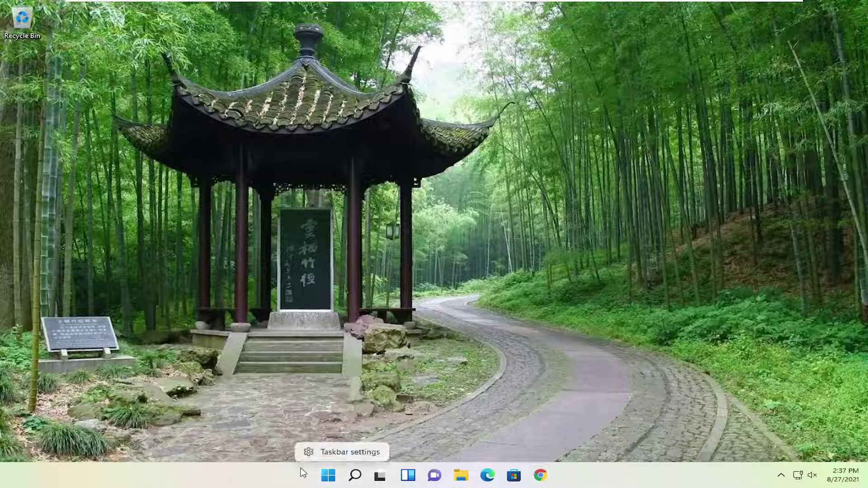
click(332, 452)
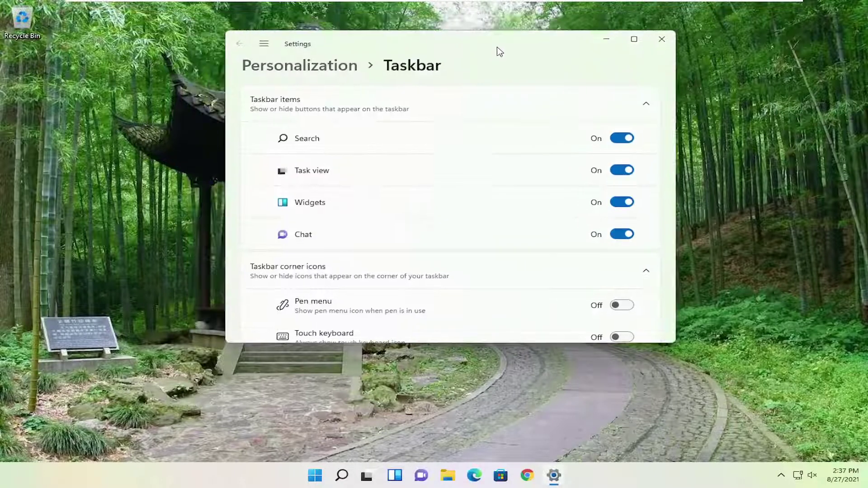
scroll(533, 243, down, 5)
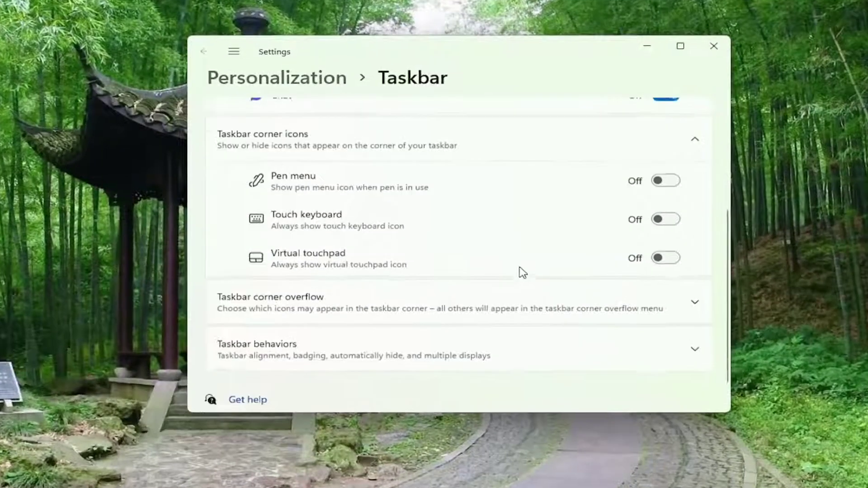
scroll(520, 273, down, 1)
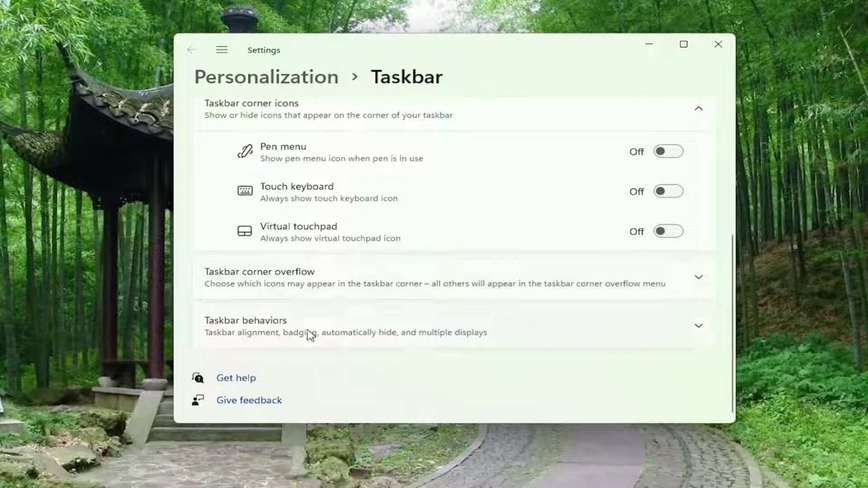
click(387, 331)
scroll(387, 333, down, 3)
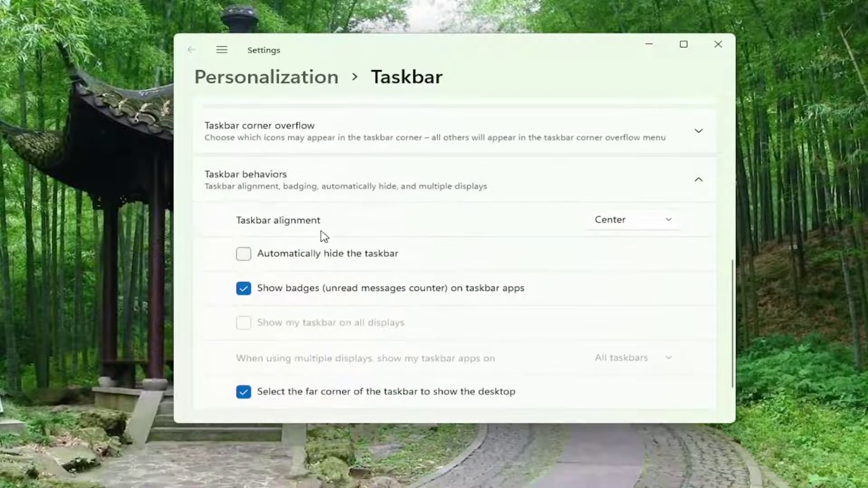
click(644, 222)
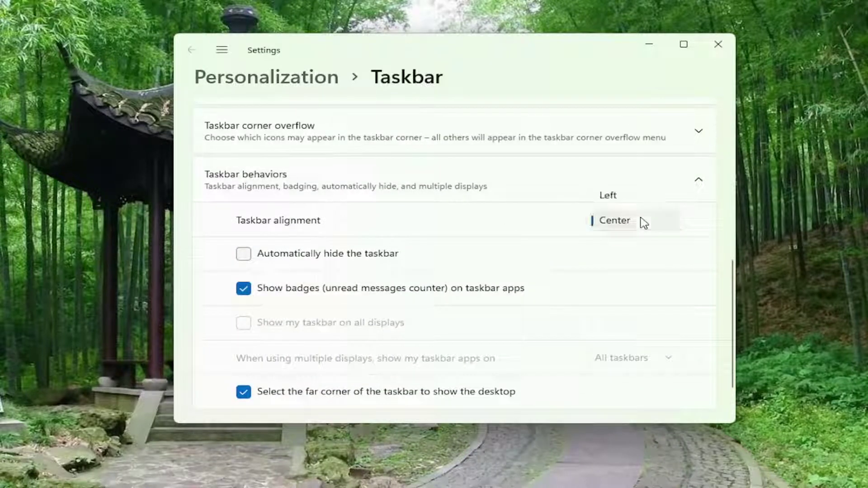
click(624, 203)
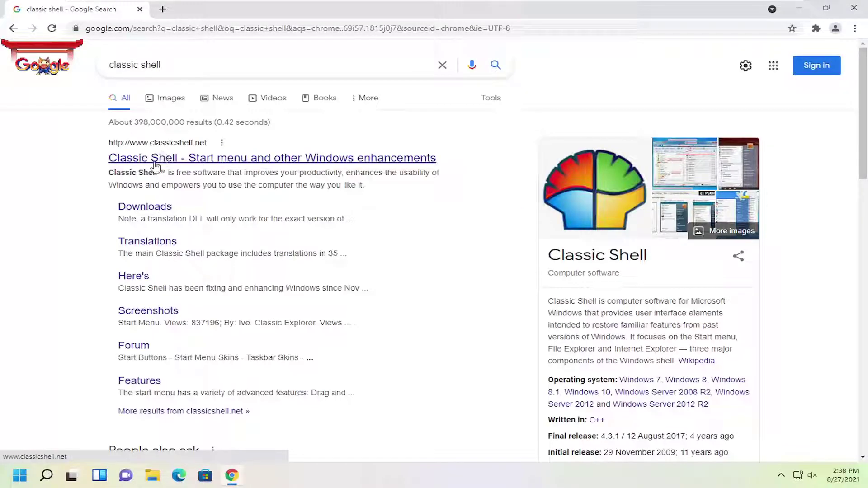
Download the English Classic Shell Windows Installer 4.3.1 from FossHub via the classicshell.net site
click(224, 161)
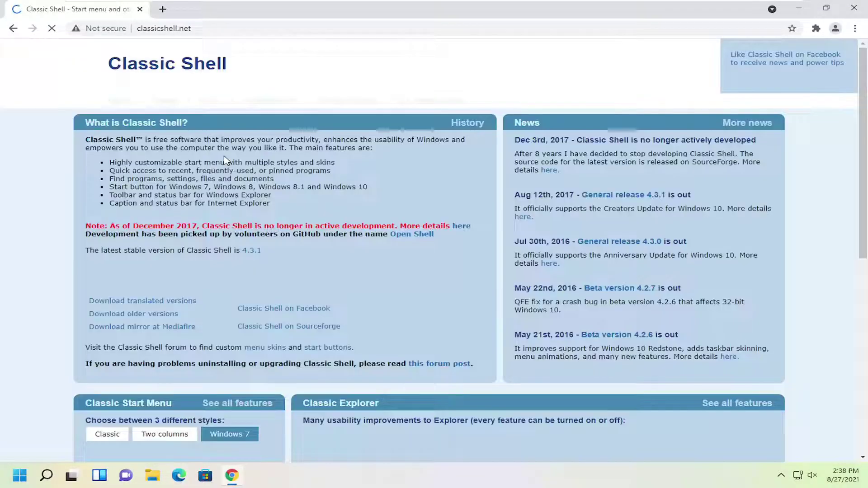
scroll(189, 163, down, 2)
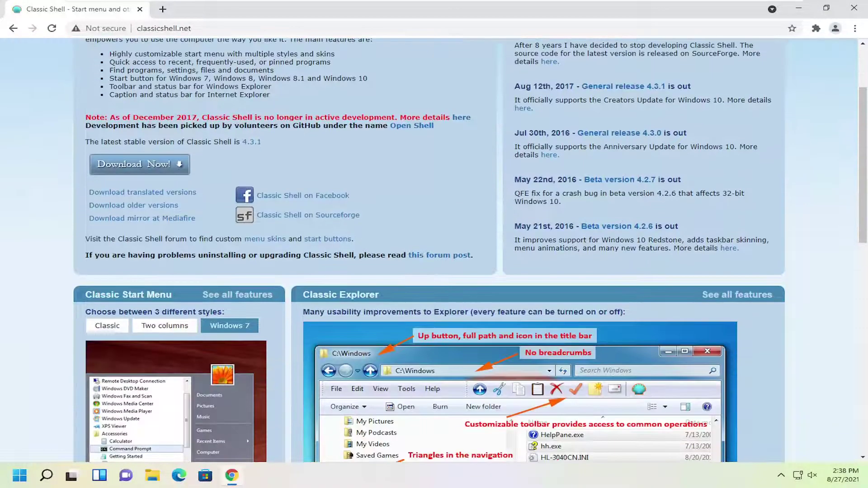
click(138, 166)
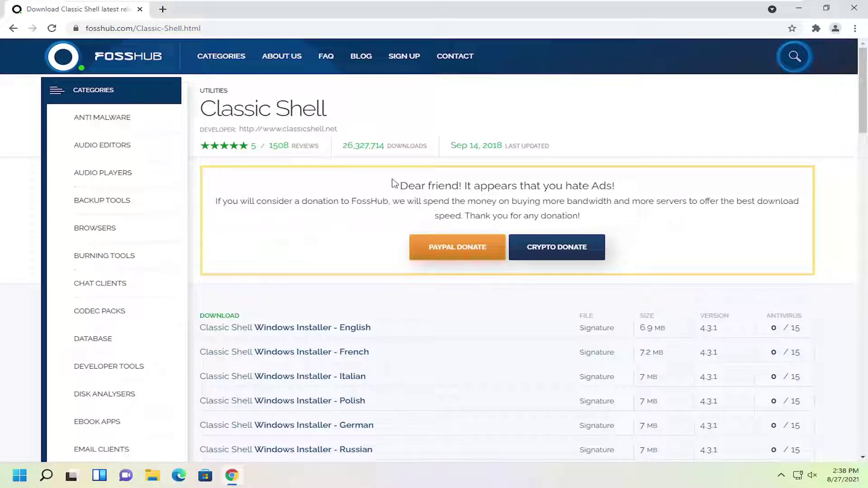
scroll(306, 319, down, 2)
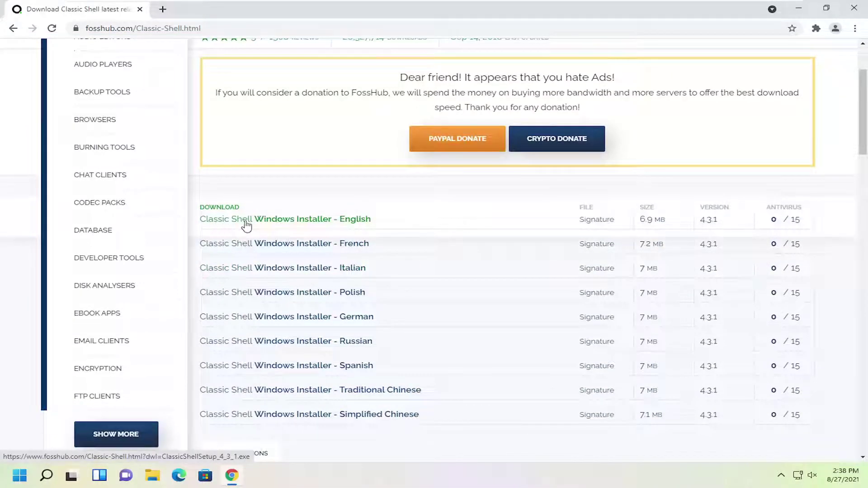
click(356, 220)
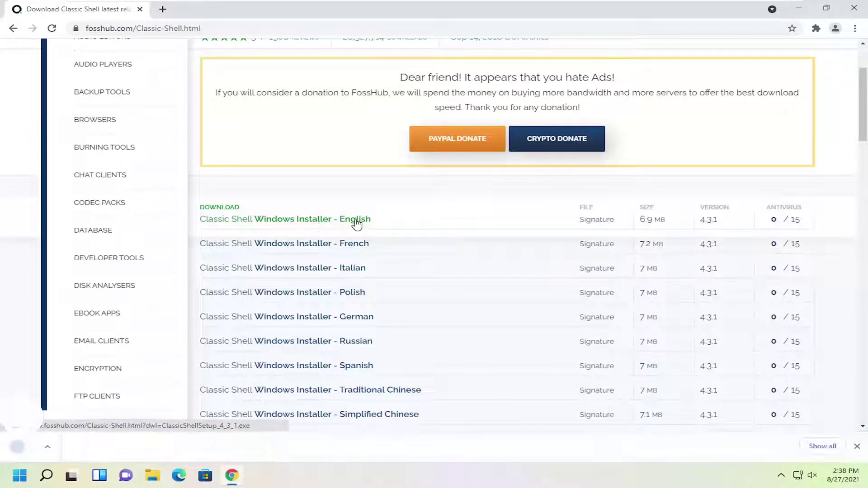
Run the downloaded installer, close Chrome, and accept the license terms
click(62, 452)
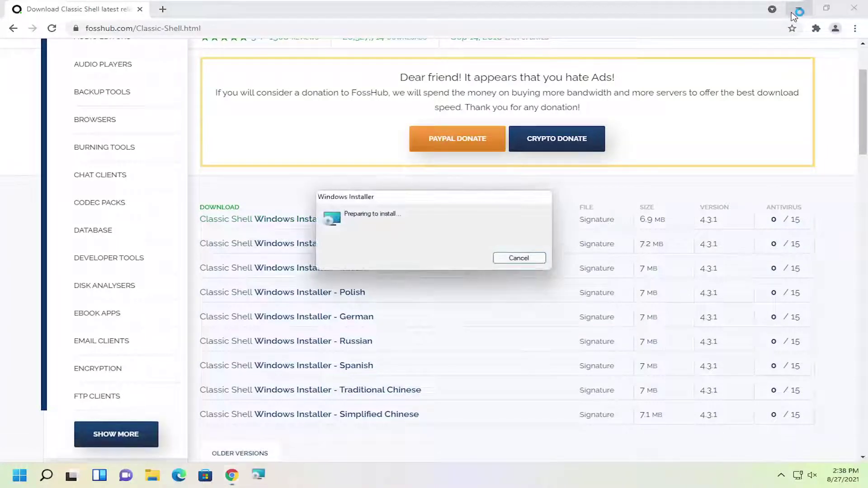
click(497, 320)
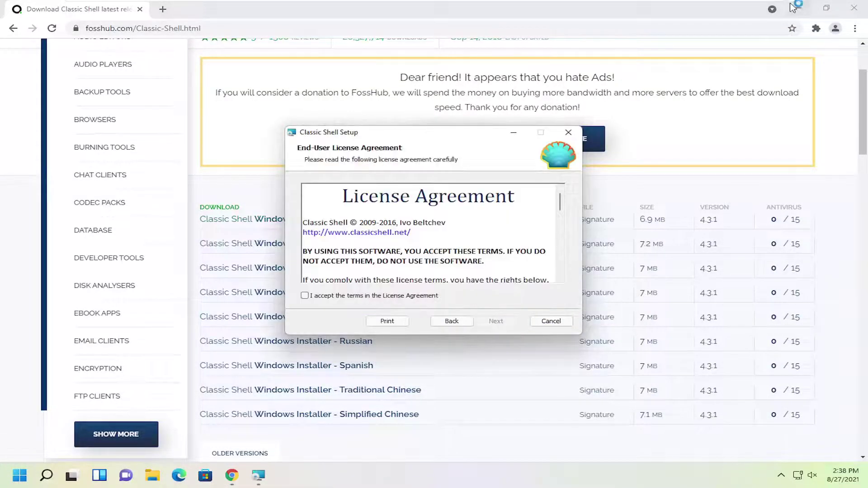
click(853, 8)
click(335, 296)
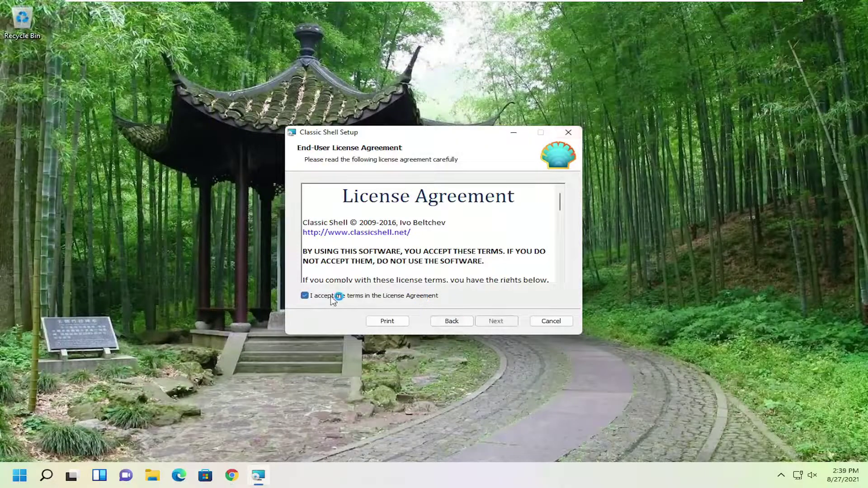
click(496, 322)
Install with the default features, approve the UAC prompt, finish, and close the readme
click(495, 322)
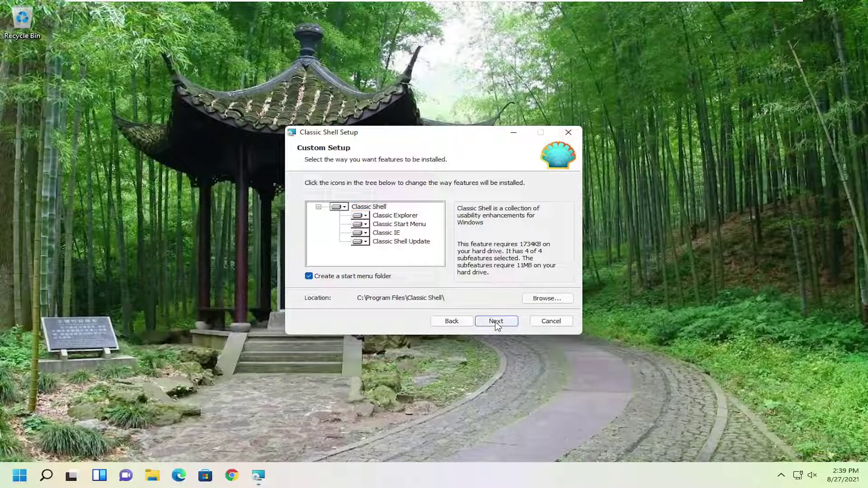
click(497, 321)
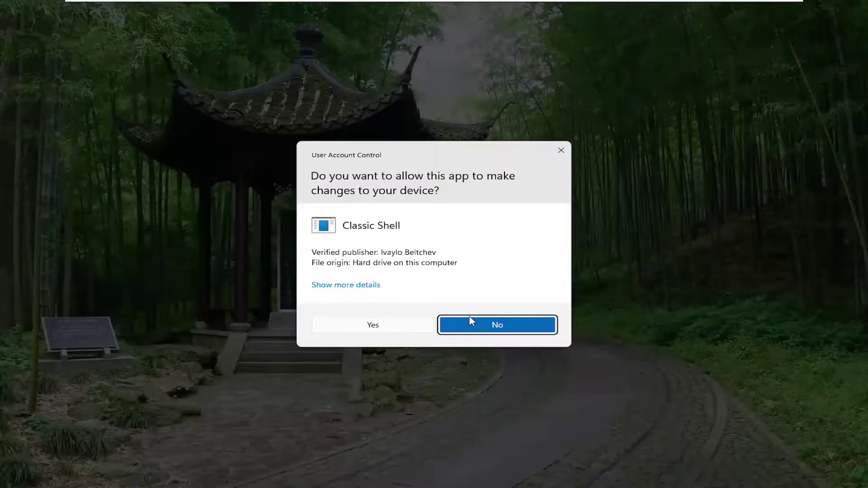
click(471, 320)
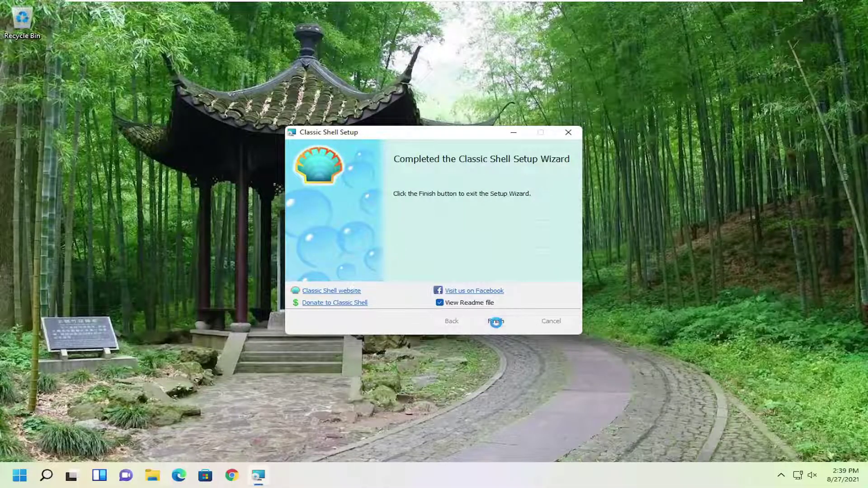
click(497, 323)
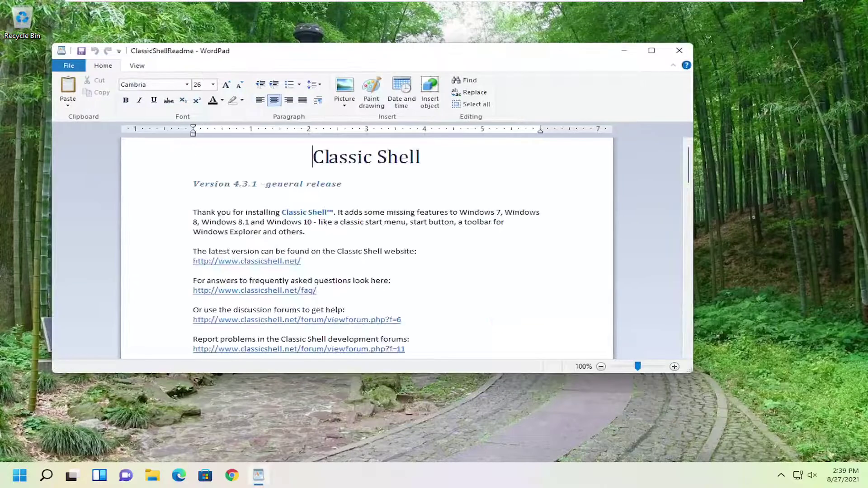
click(676, 51)
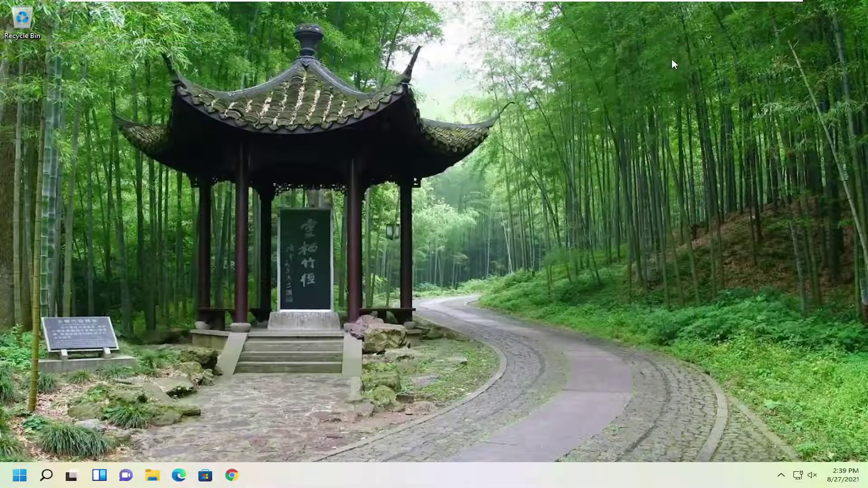
Launch Classic Start Menu Settings by searching 'classic' and choose the Aero Start button
click(19, 479)
text(classic)
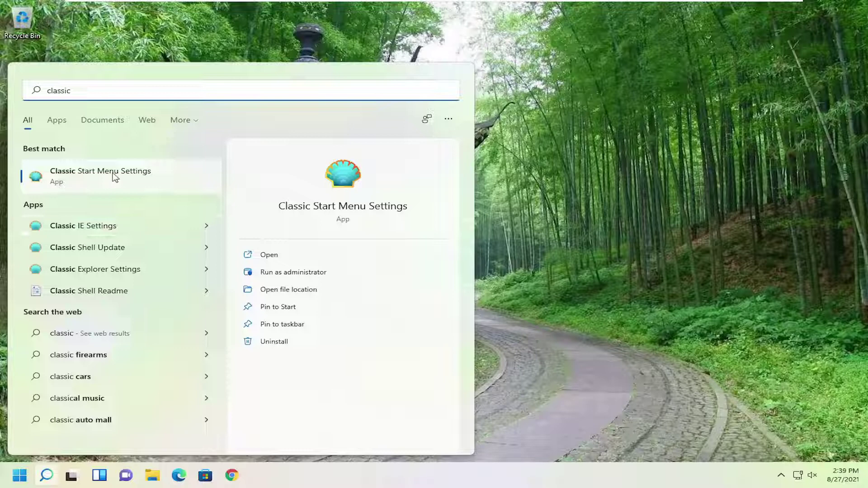
click(128, 177)
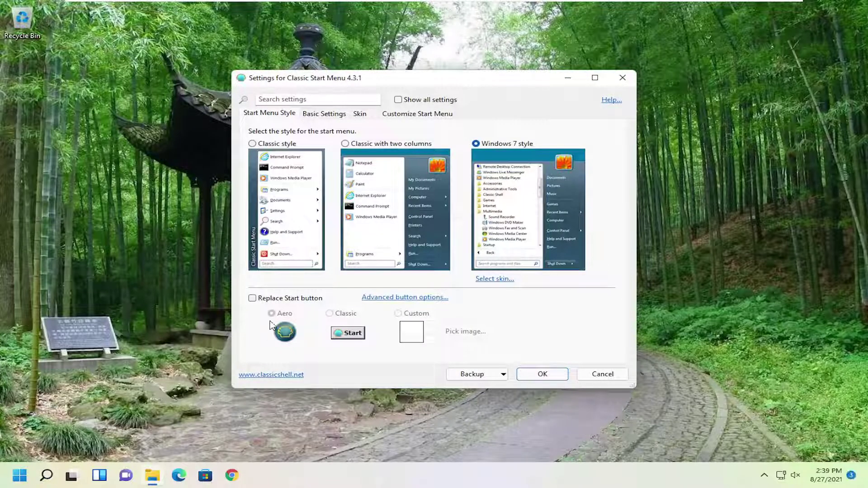
click(253, 299)
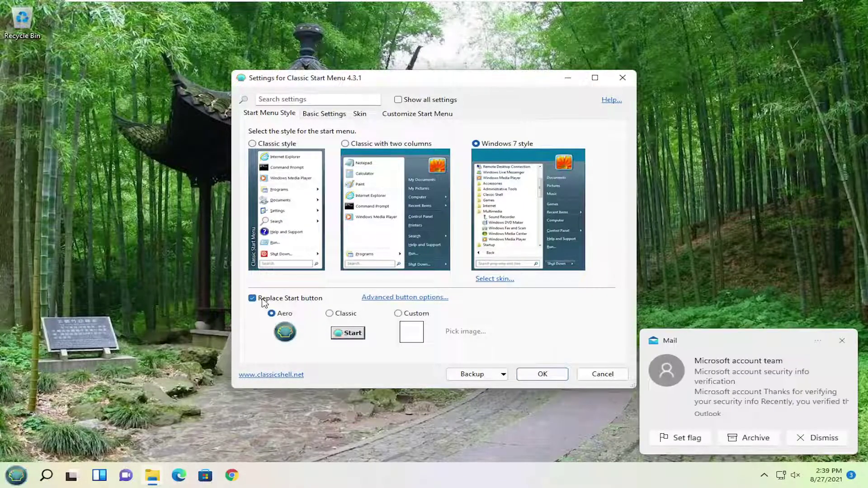
click(338, 334)
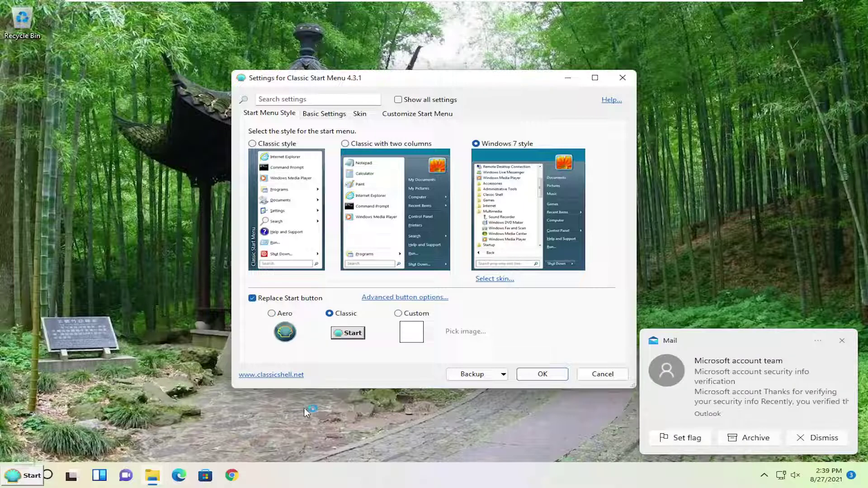
click(399, 313)
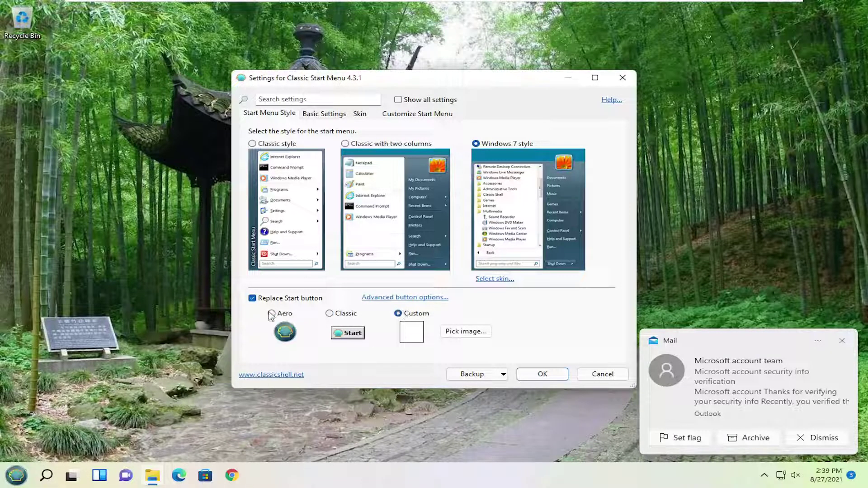
click(275, 316)
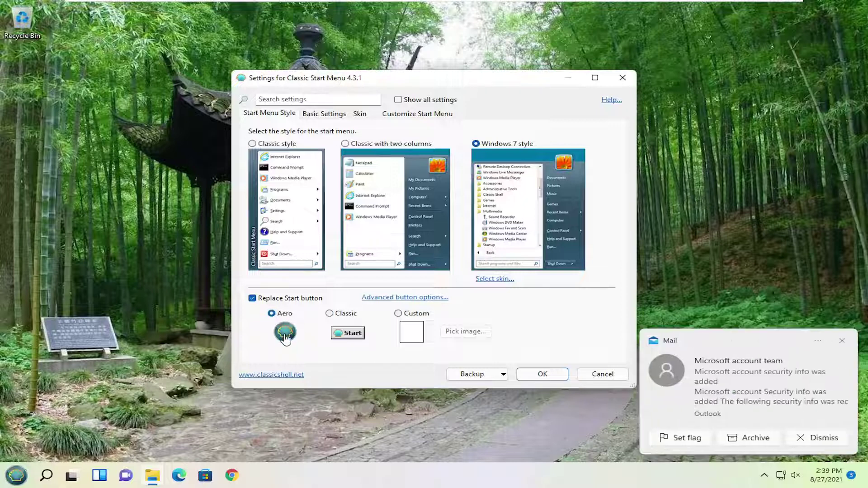
Dismiss the Mail notification, settle on Windows 7 menu style after previewing others, and save
click(841, 340)
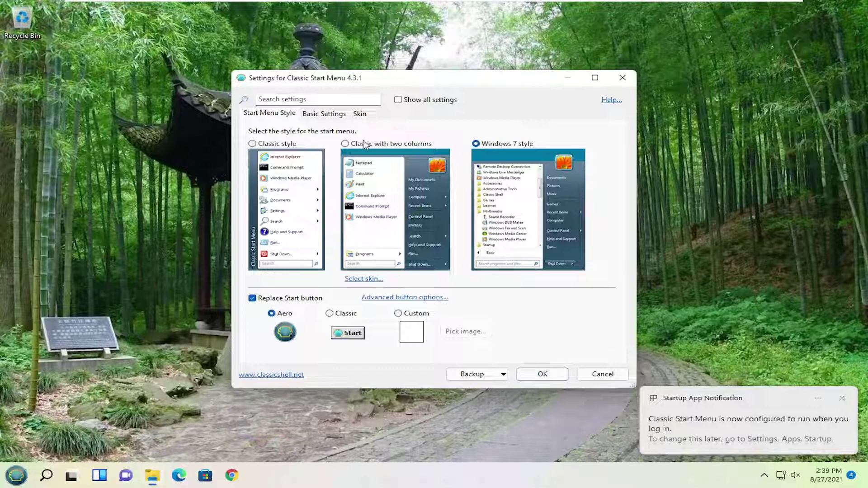
click(345, 145)
click(253, 143)
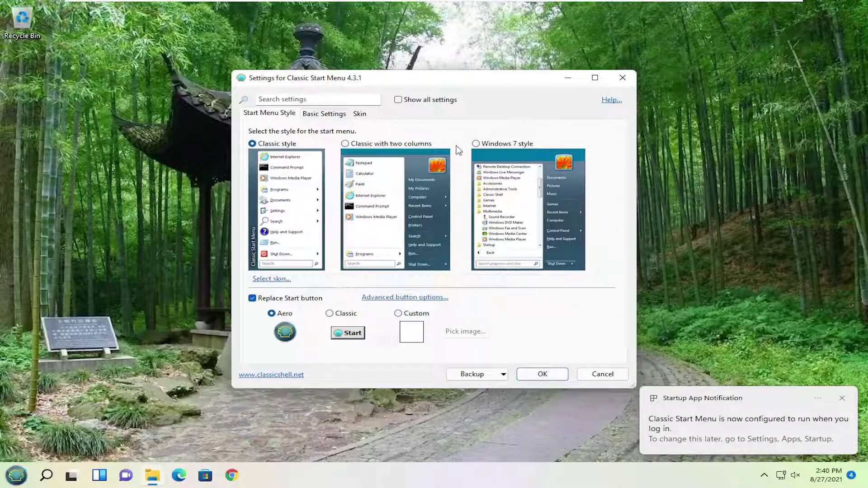
click(483, 145)
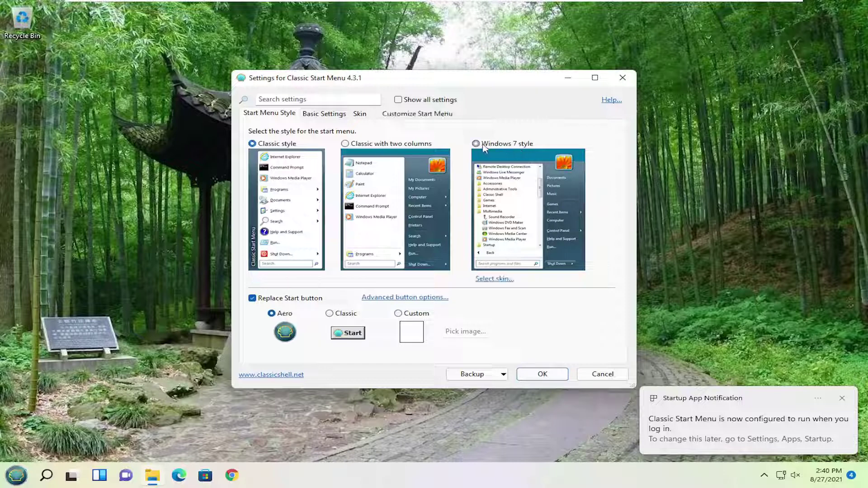
click(543, 374)
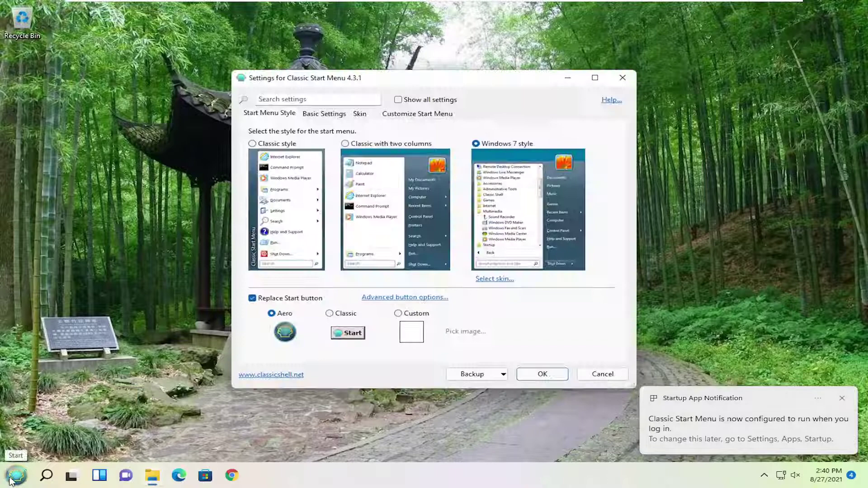
Open and reopen the classic Start menu, then right-click the Start button for its context menu
click(14, 475)
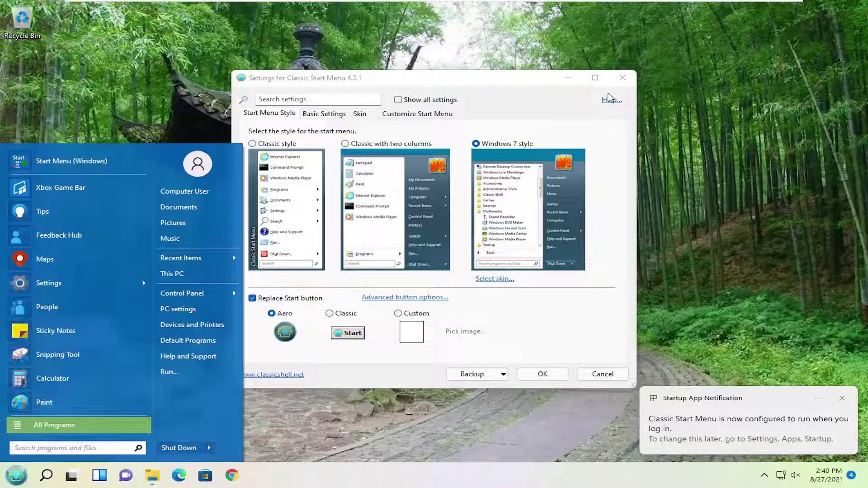
click(622, 77)
click(15, 477)
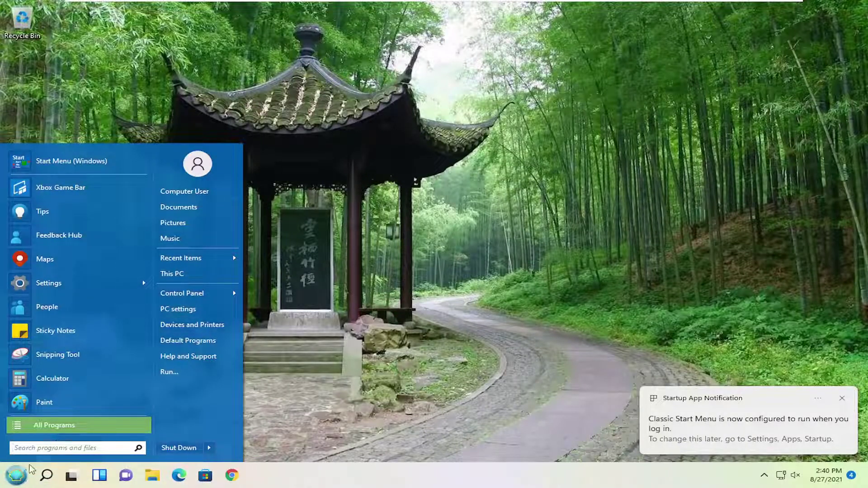
right_click(21, 476)
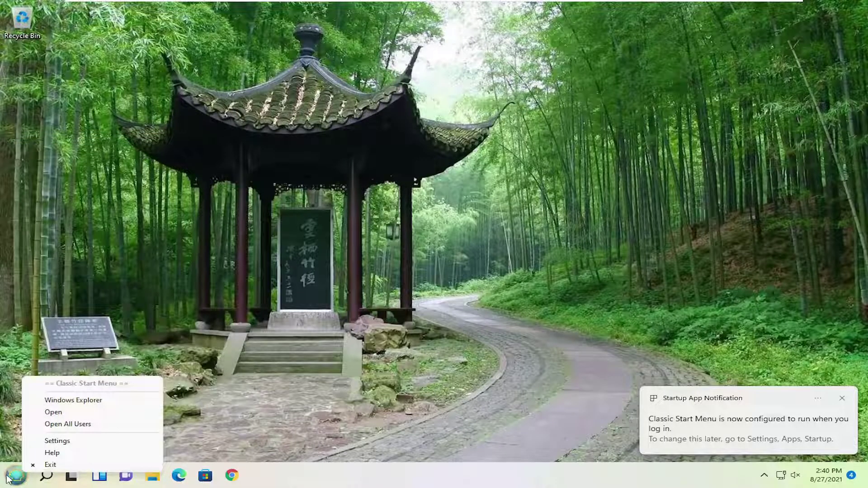
Open Settings from the Start button menu, pick Classic Skin on the Skin tab, and confirm with OK
click(67, 441)
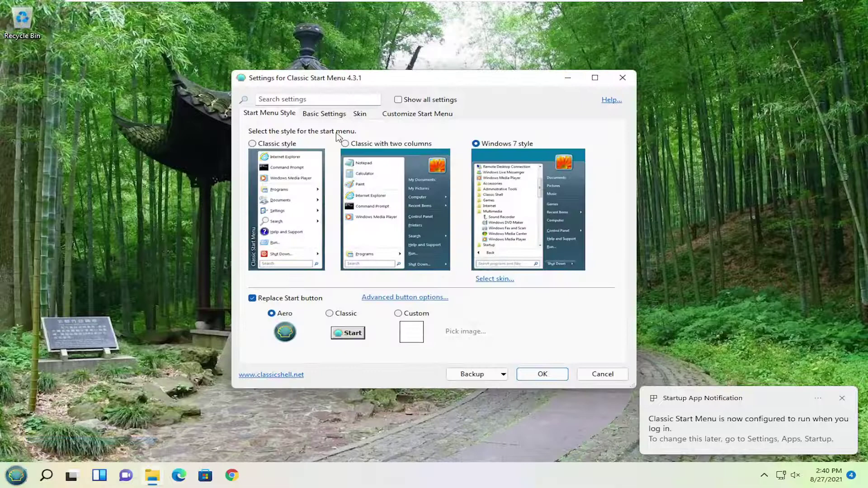
click(413, 116)
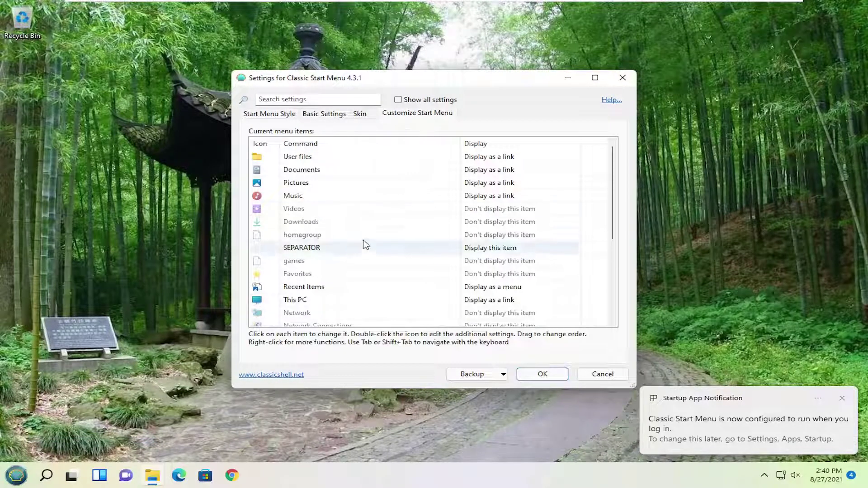
scroll(428, 215, down, 4)
scroll(428, 216, up, 4)
click(360, 114)
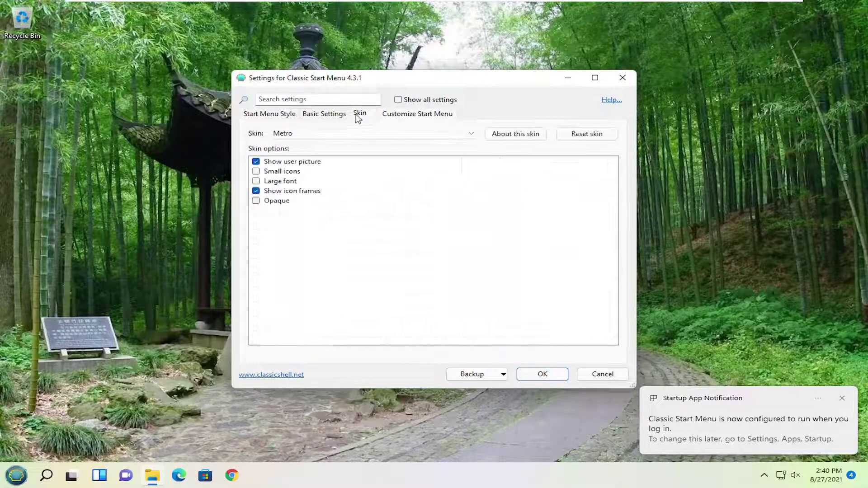
click(305, 129)
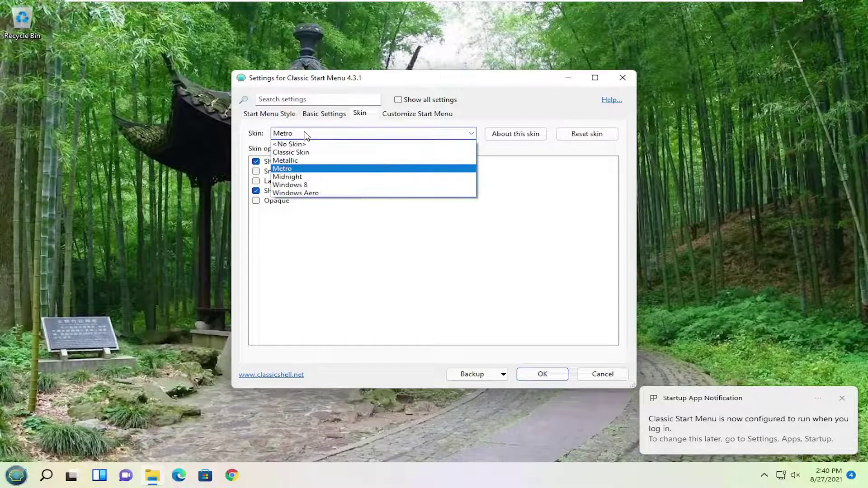
click(305, 152)
click(542, 373)
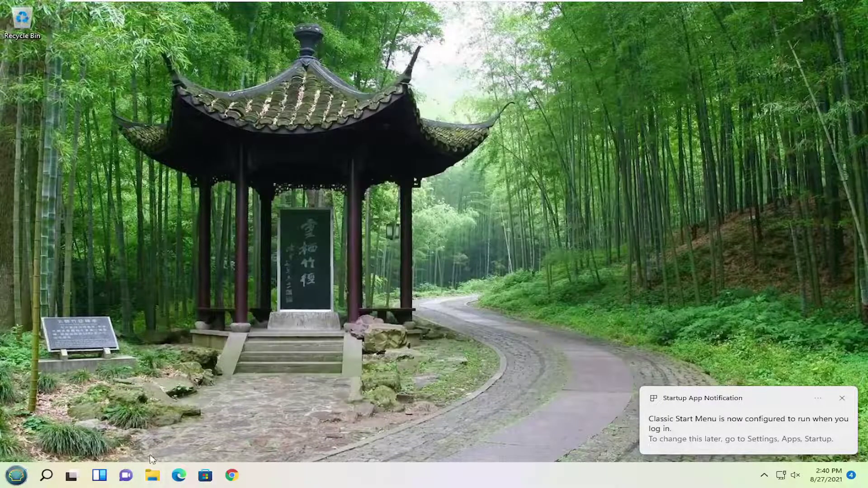
Close the startup app notification and reopen the Start menu with the Classic skin
click(13, 479)
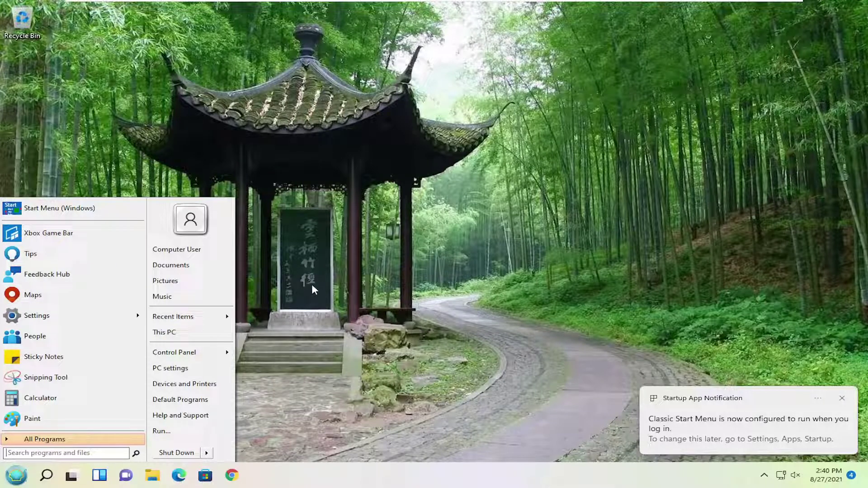
click(841, 400)
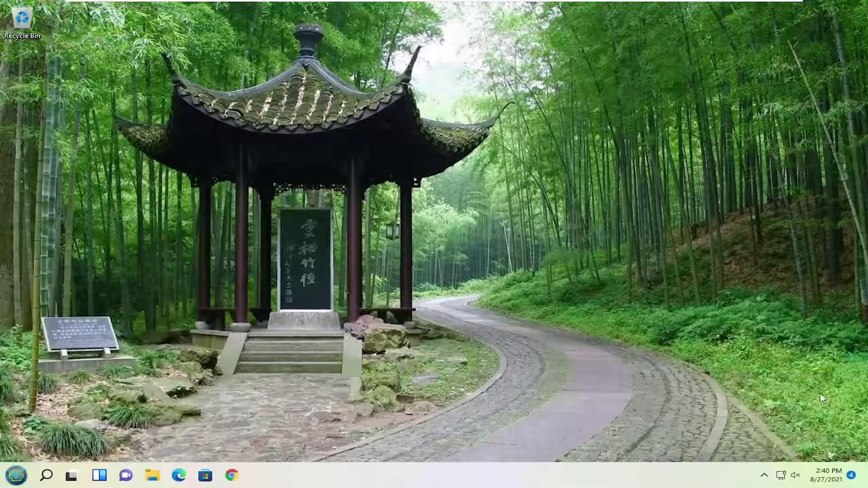
click(16, 475)
click(13, 480)
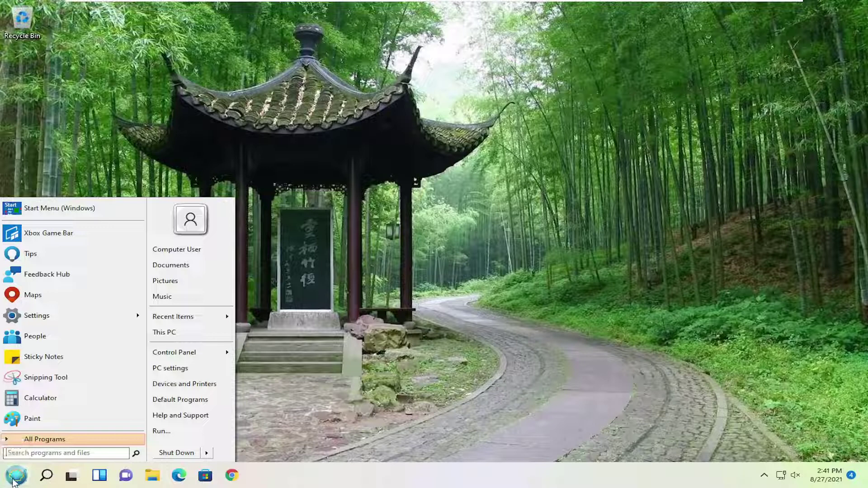
Switch between the Windows 11 Start menu and the classic menu several times, then close it
click(13, 482)
click(5, 479)
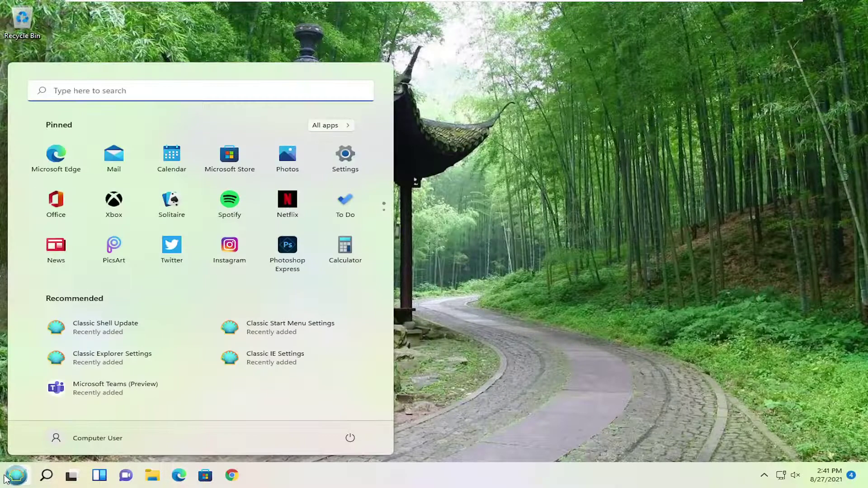
click(16, 475)
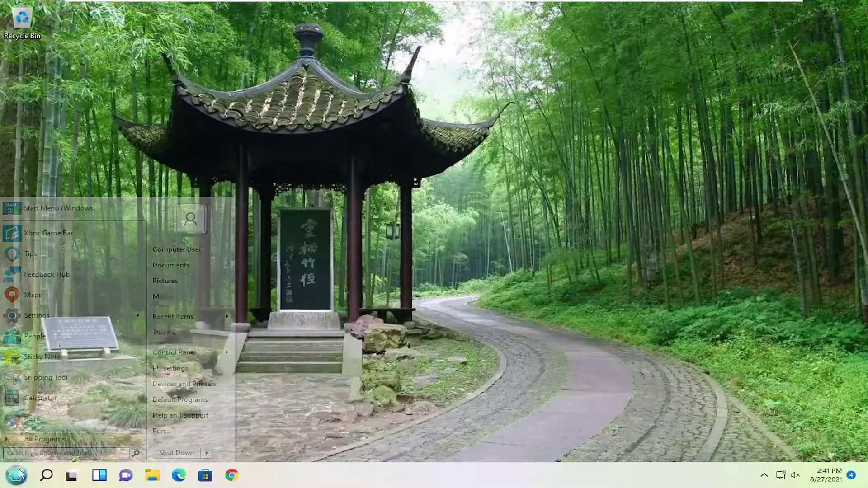
click(5, 479)
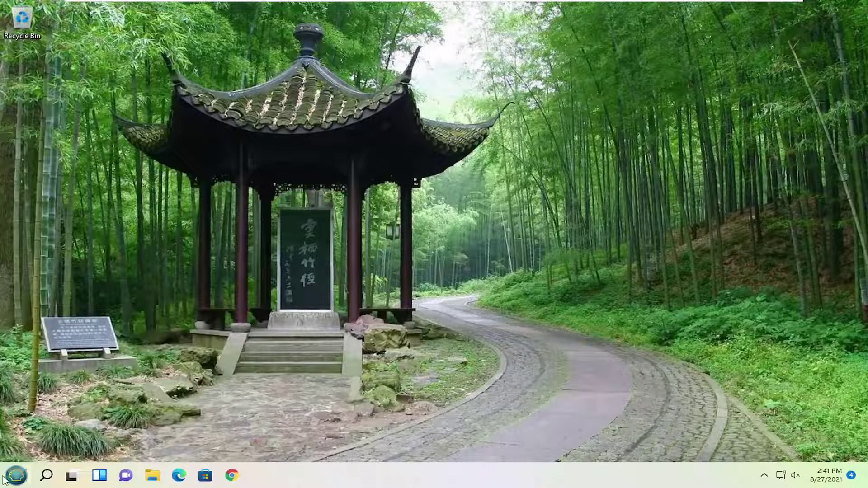
click(27, 485)
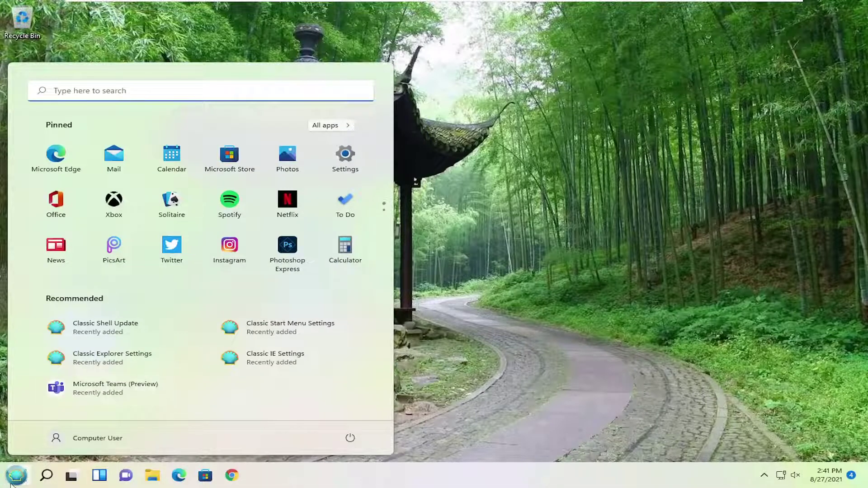
click(498, 302)
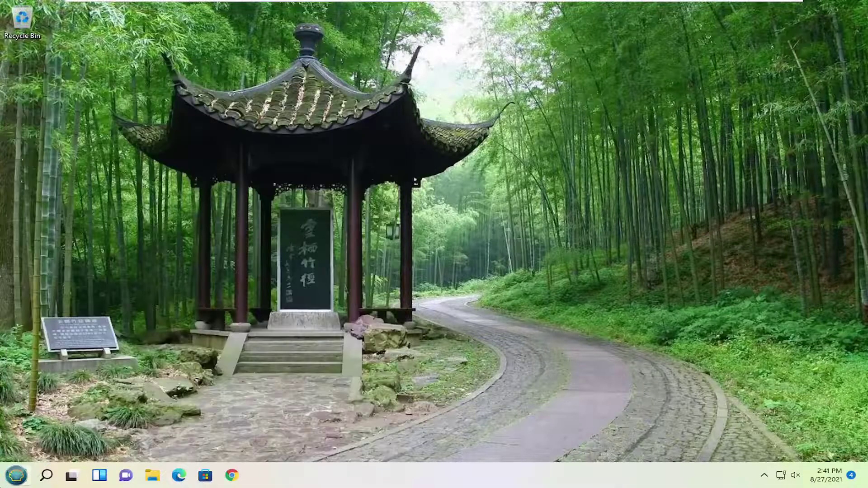
click(16, 476)
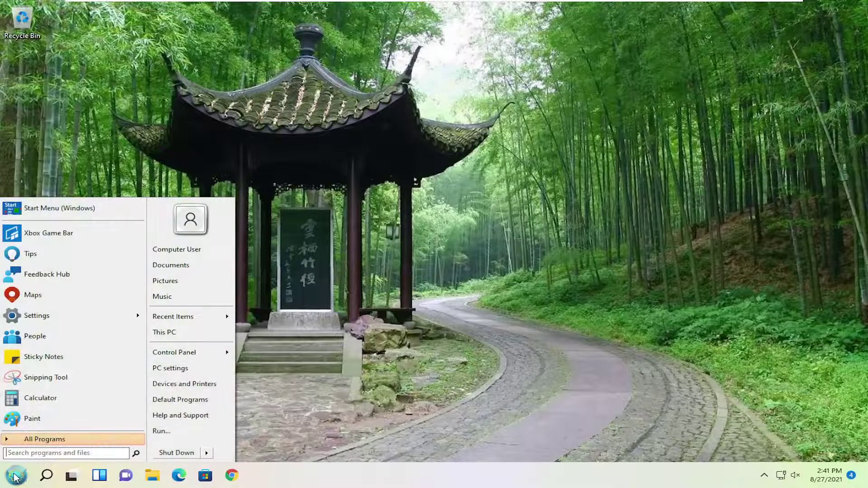
click(354, 324)
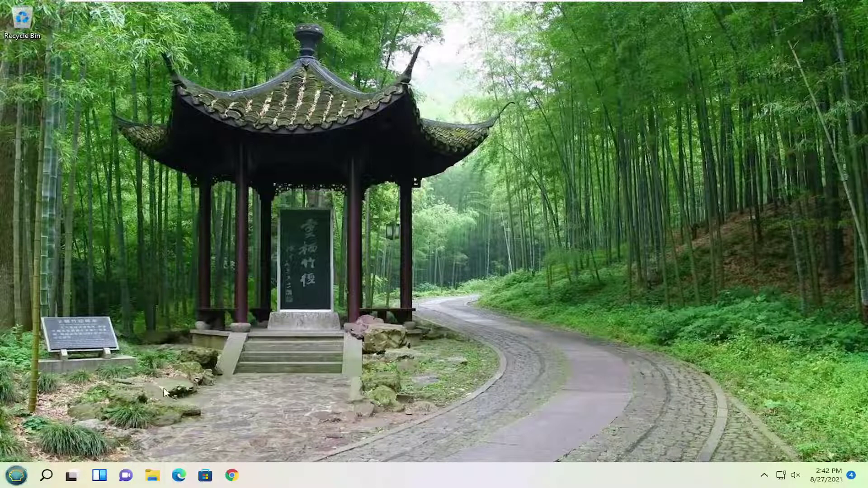
click(16, 475)
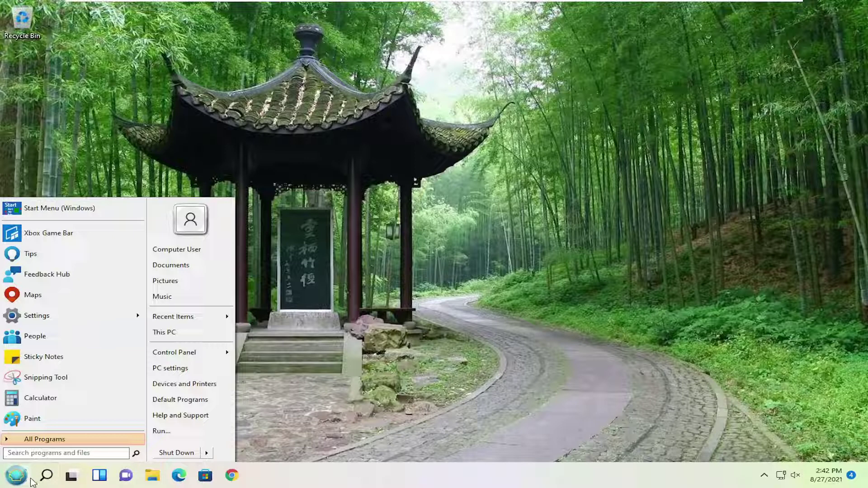
mouse_move(43, 479)
click(369, 283)
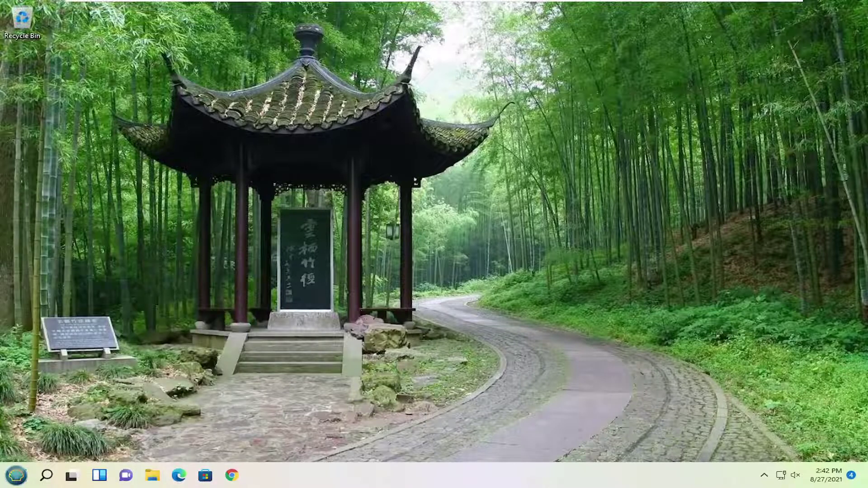